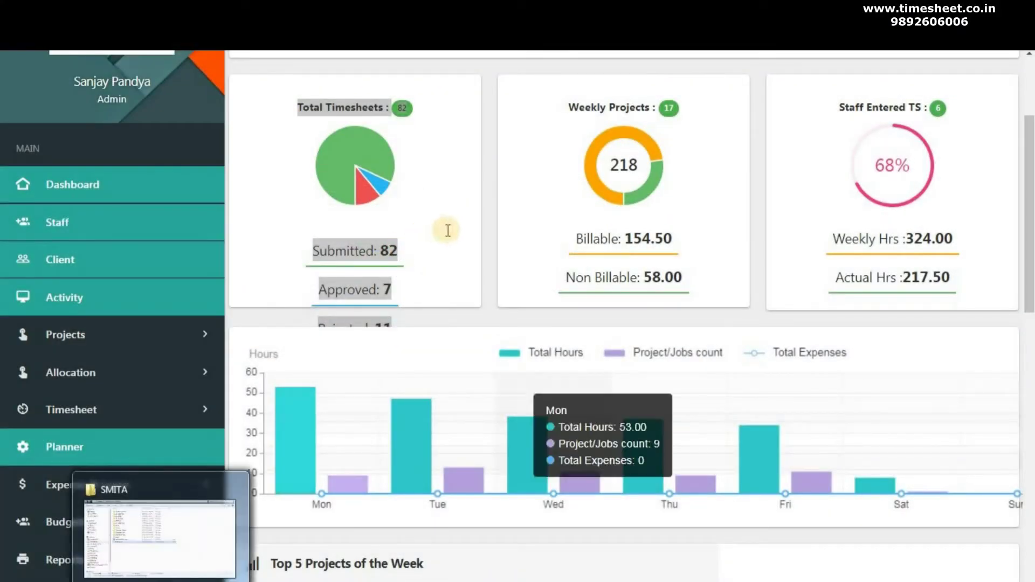
Expand the Projects section in the sidebar to show Project Management and related pages.
click(452, 232)
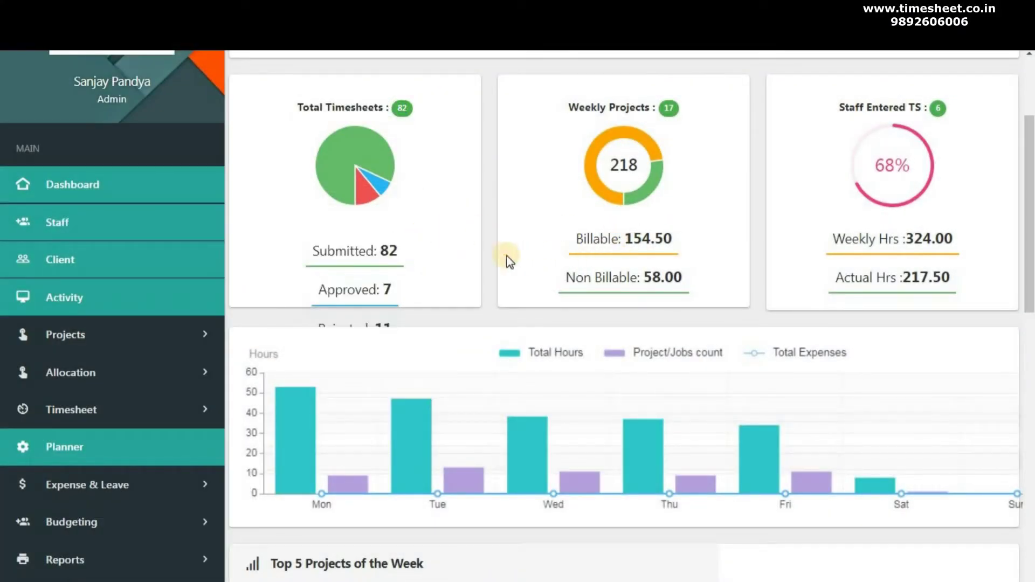
scroll(525, 274, down, 2)
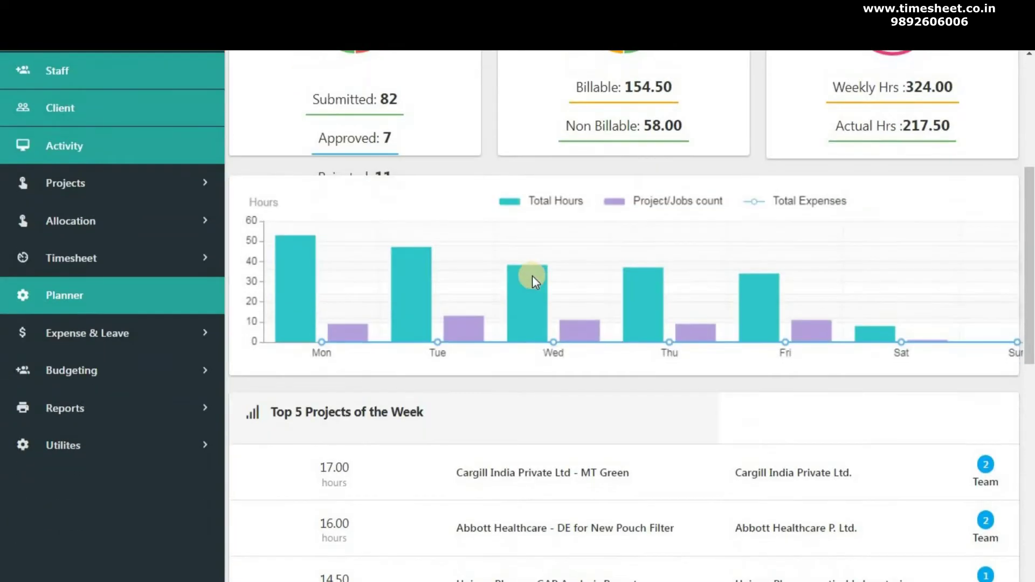
scroll(533, 279, down, 3)
scroll(532, 278, up, 4)
scroll(533, 282, up, 3)
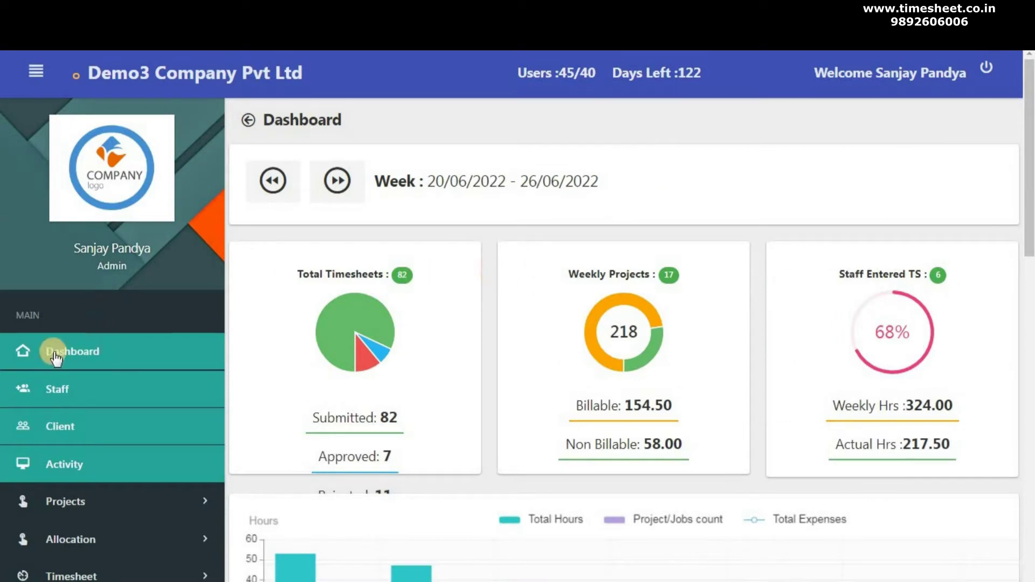
scroll(51, 455, down, 1)
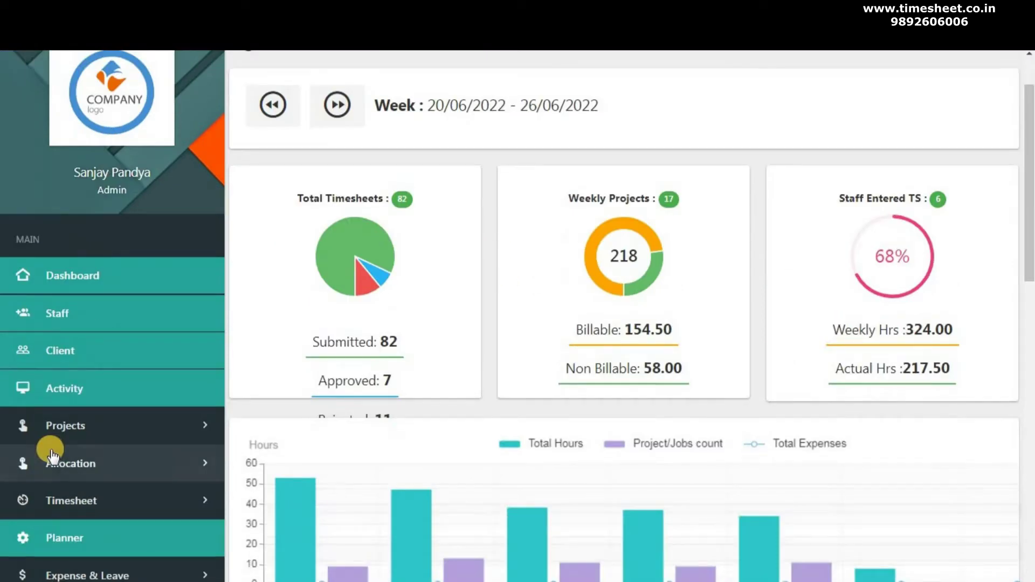
click(75, 433)
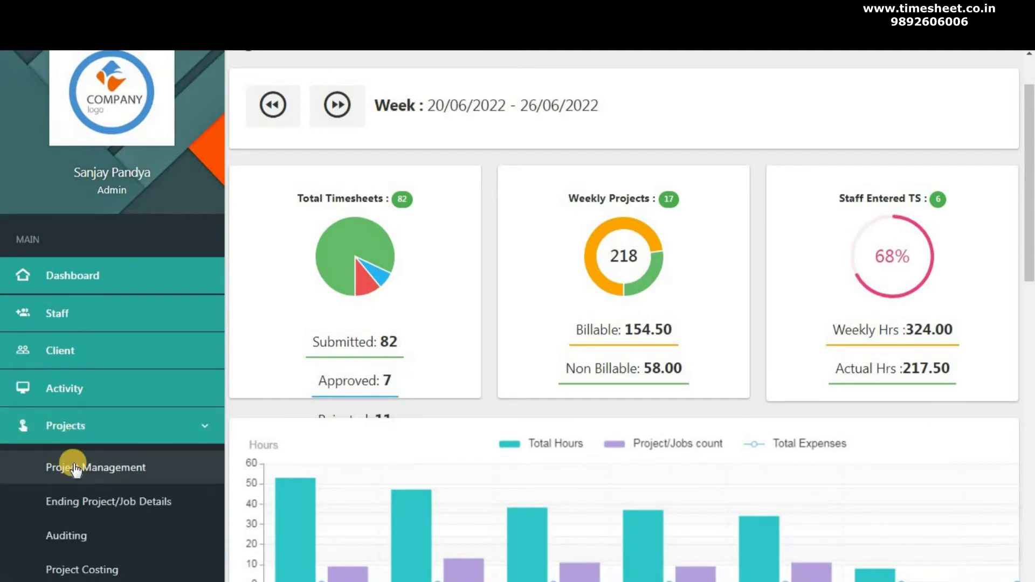
scroll(65, 467, down, 1)
Open Project Management and start a new blank project with Add Project.
click(82, 403)
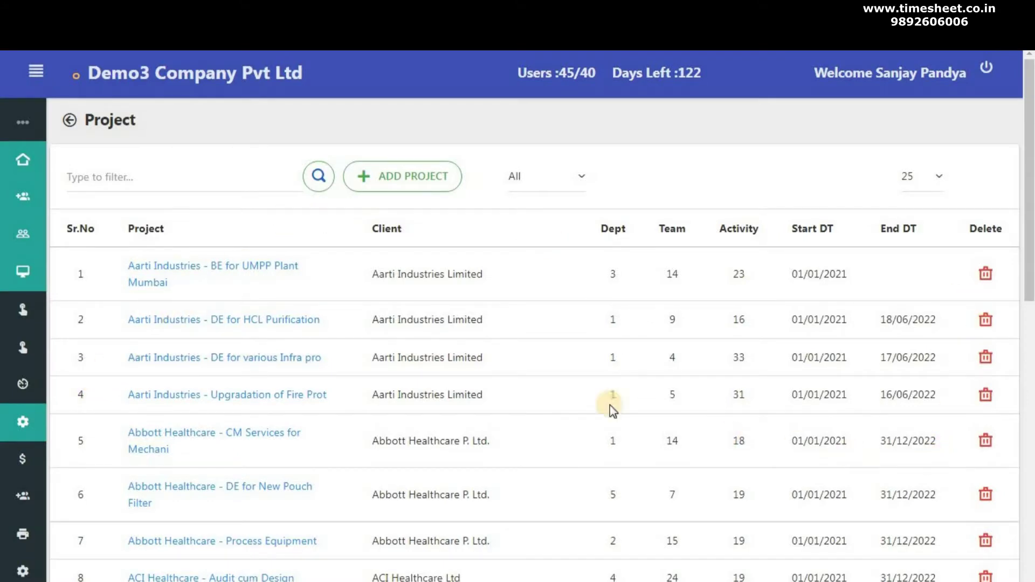
click(381, 176)
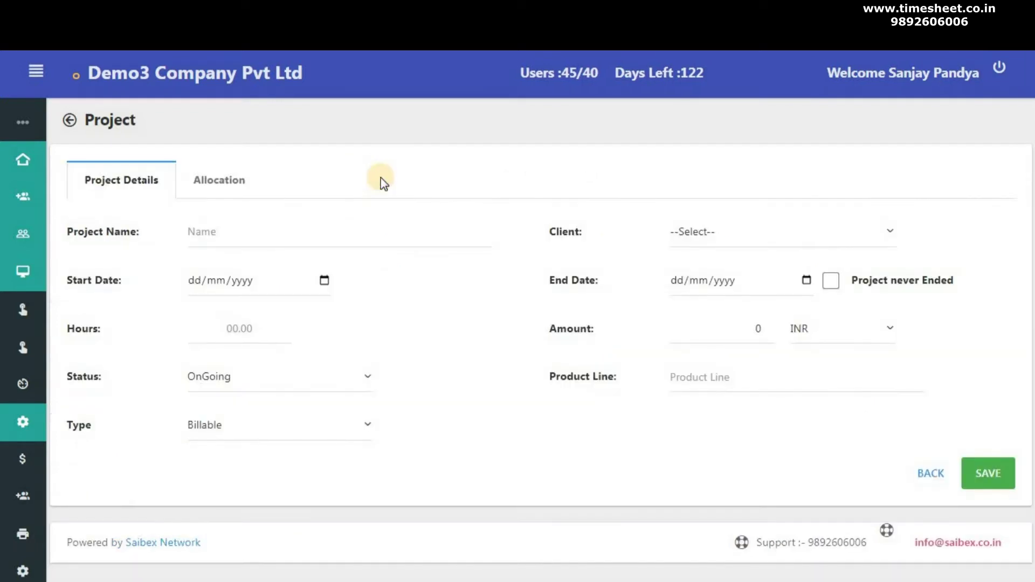
Enter project name 'Arti indusrty', client Aarti Industries Limited and start date 01/01/2022.
click(229, 237)
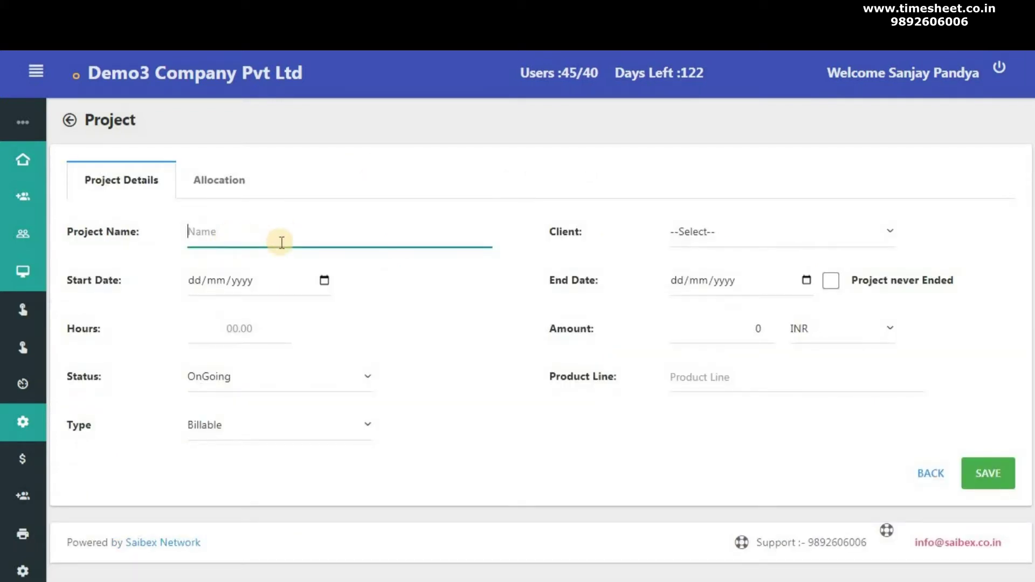
text(Arti indusrt)
text(y)
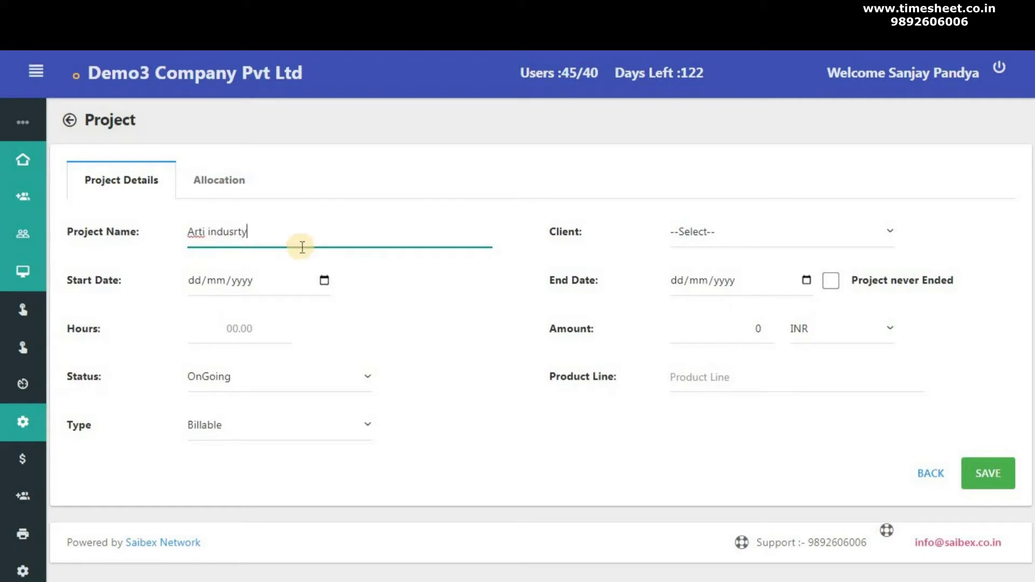
click(720, 236)
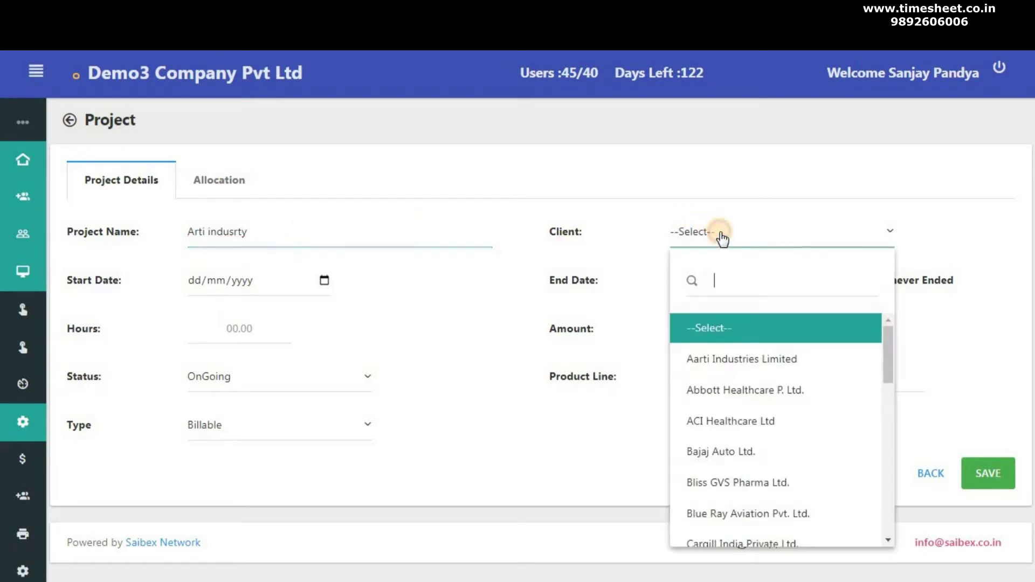
click(741, 366)
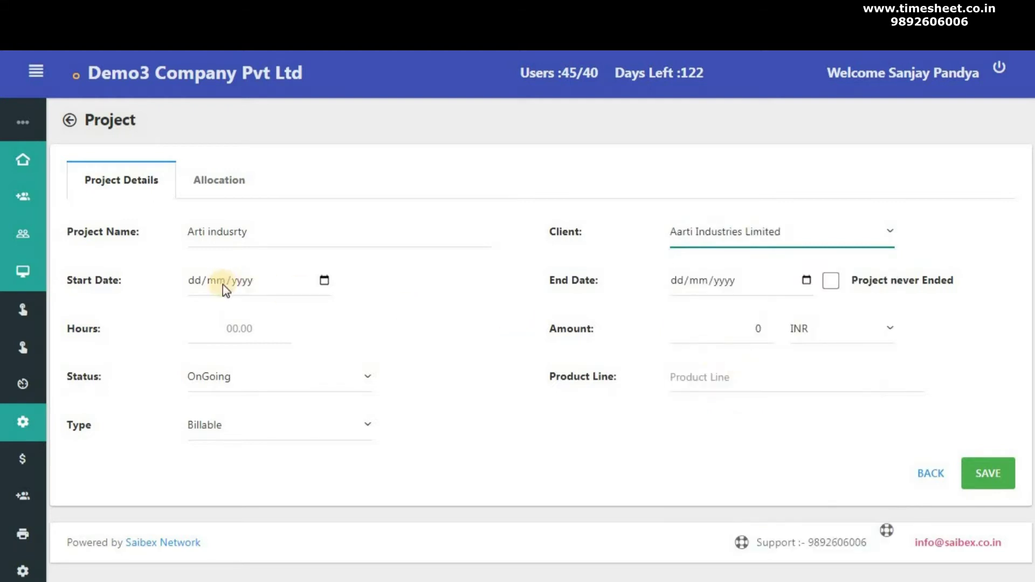
click(195, 285)
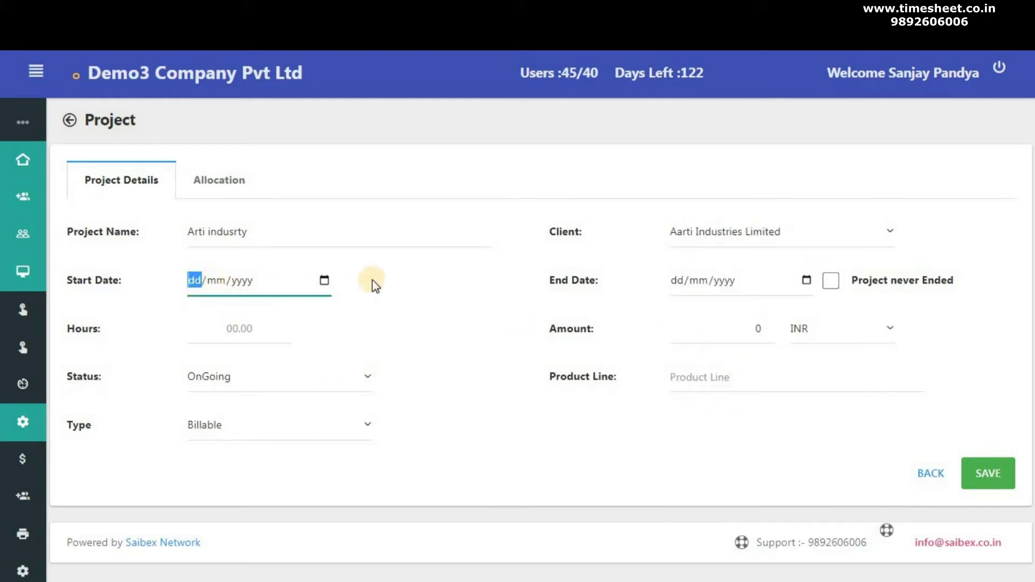
click(326, 282)
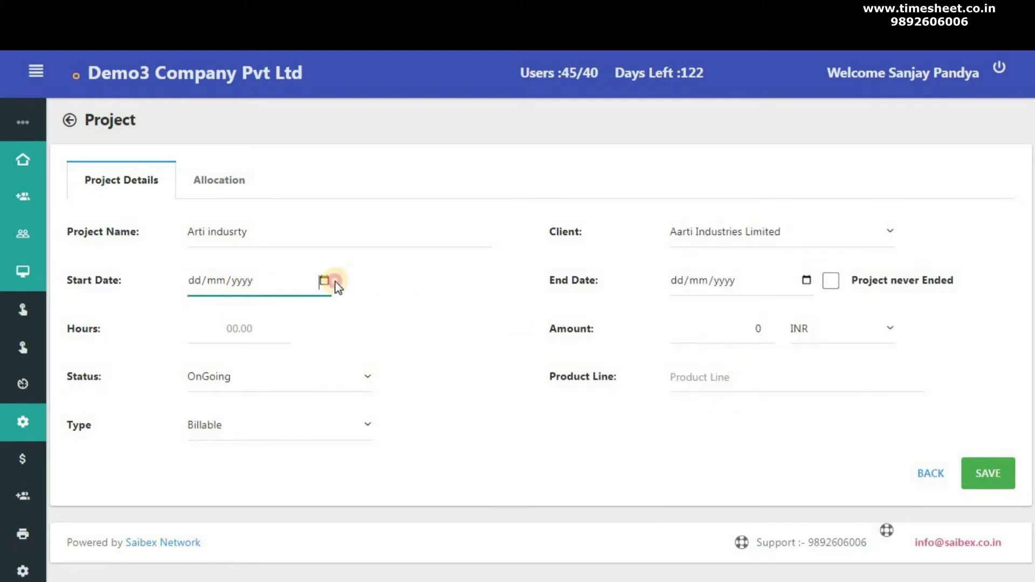
click(194, 284)
text(01/)
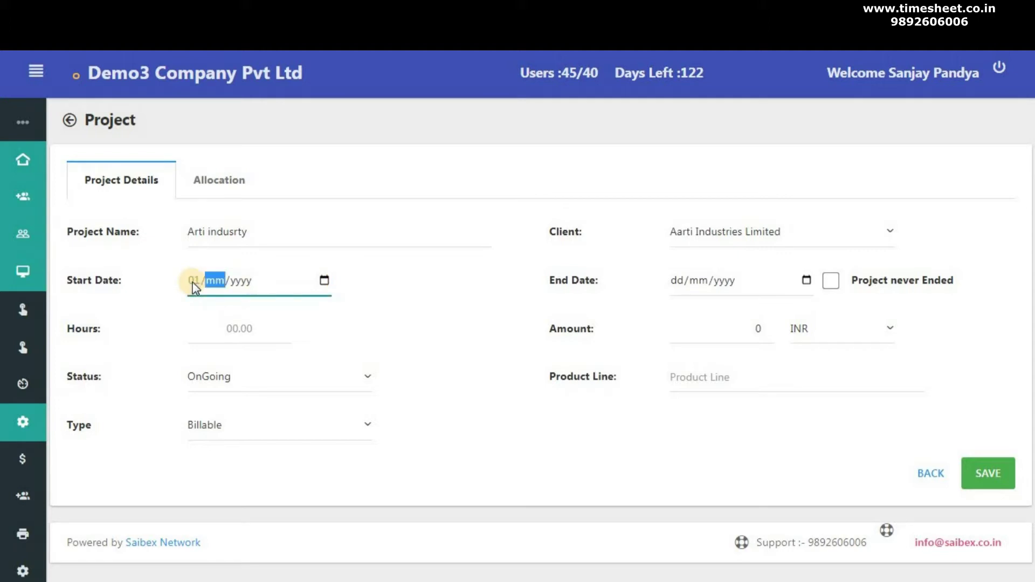
text(01/0020)
key(Tab)
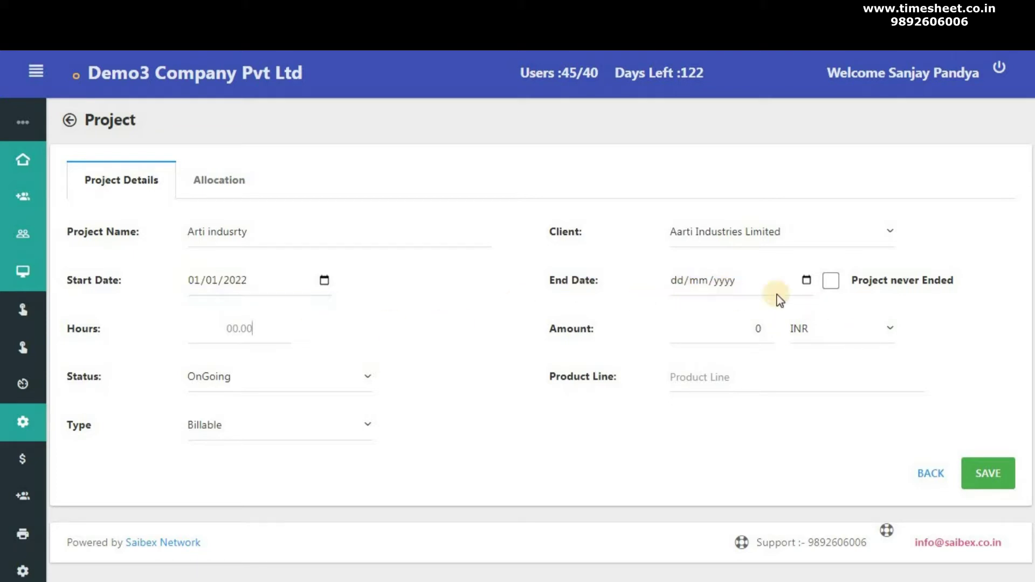
Mark the project never ending, with 360 hours and status OnGoing.
click(833, 284)
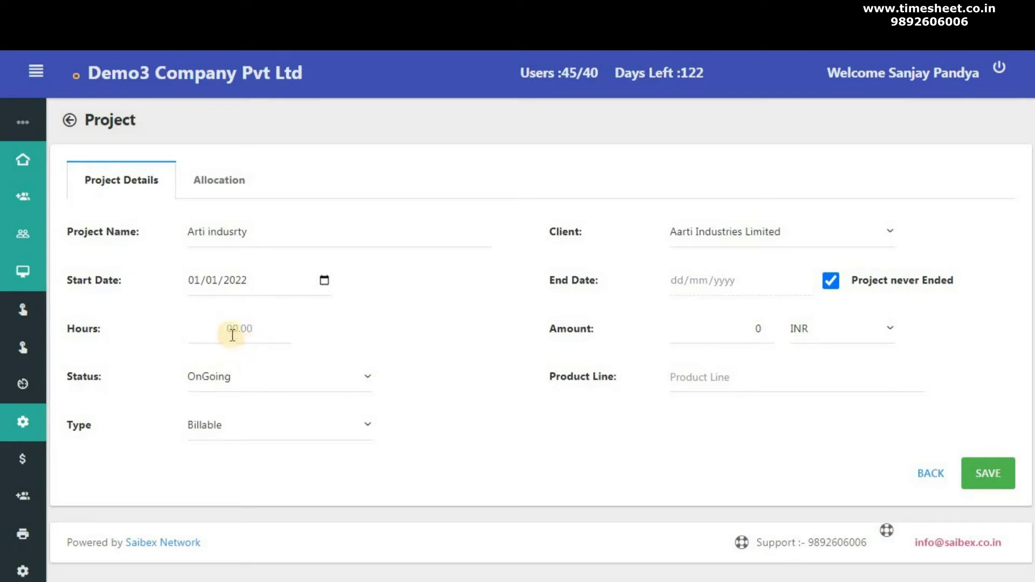
click(208, 327)
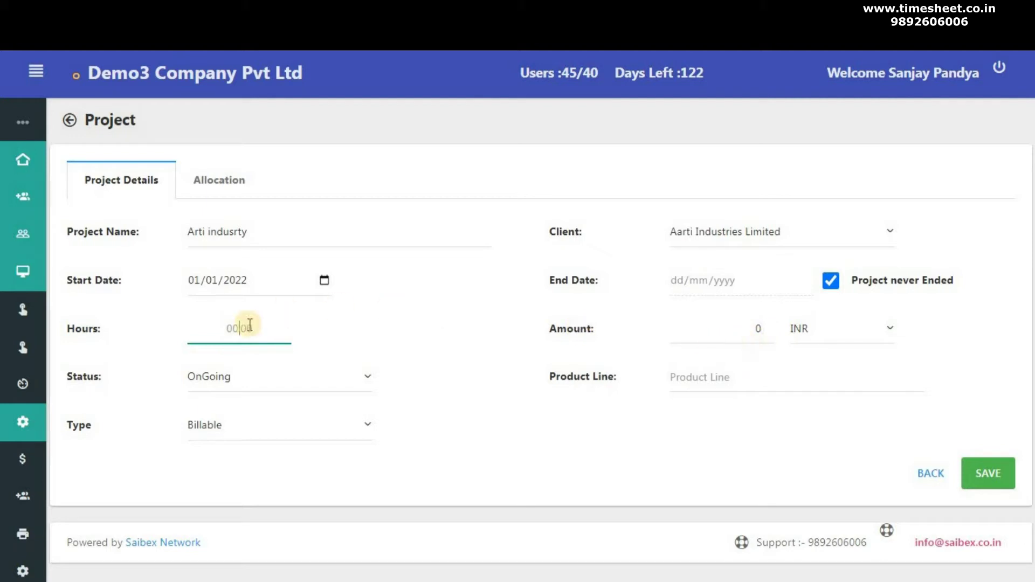
text(360)
click(263, 379)
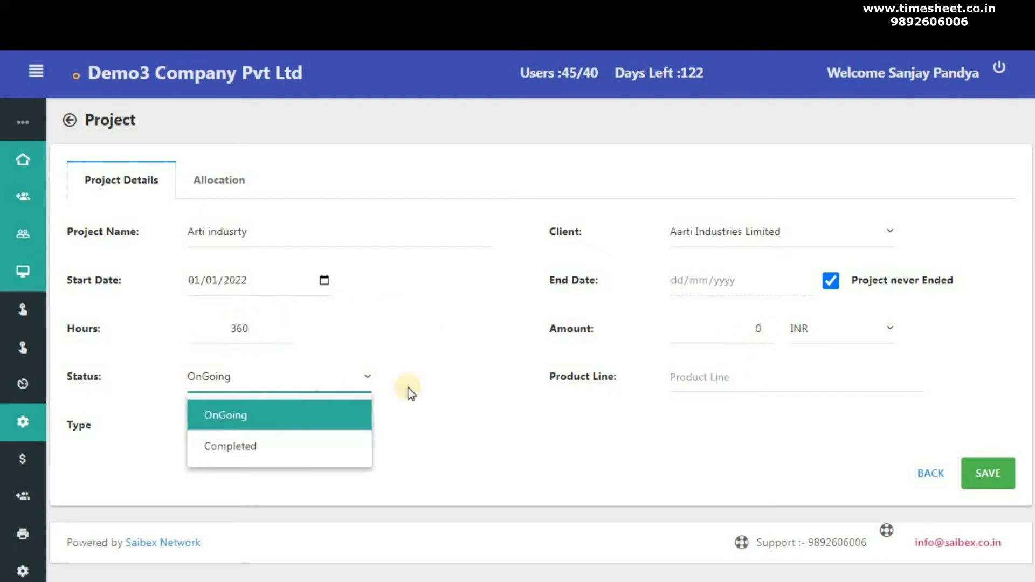
click(408, 392)
Set the project amount to 50000 INR and attempt to save, prompting the department warning.
click(709, 334)
text(50000)
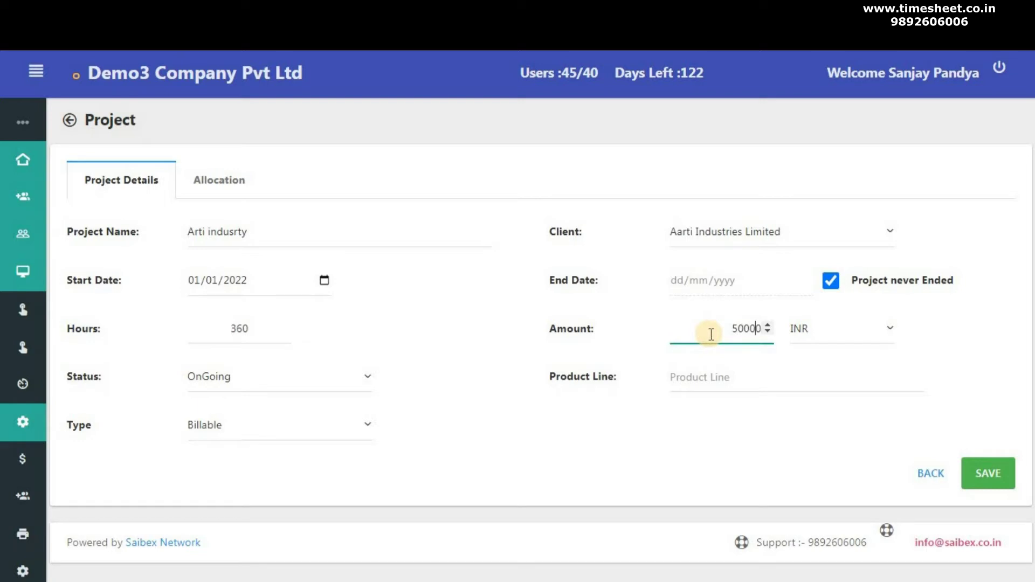
click(837, 385)
click(892, 341)
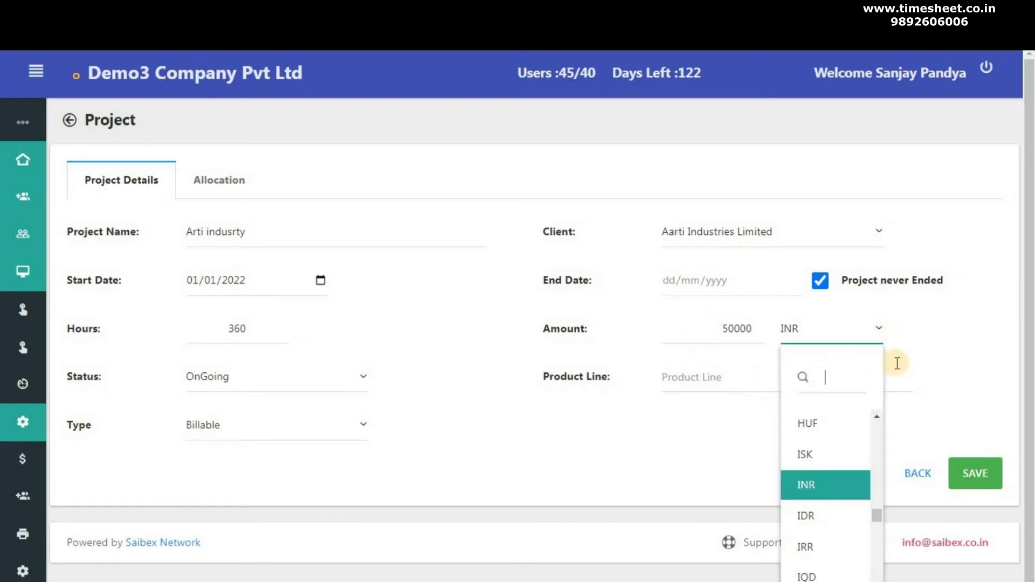
click(816, 488)
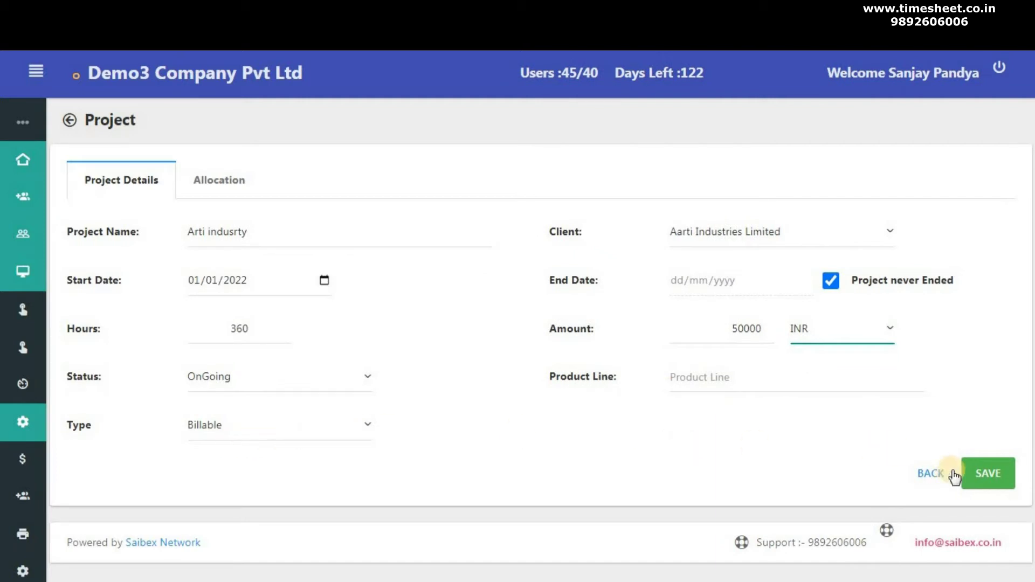
click(982, 474)
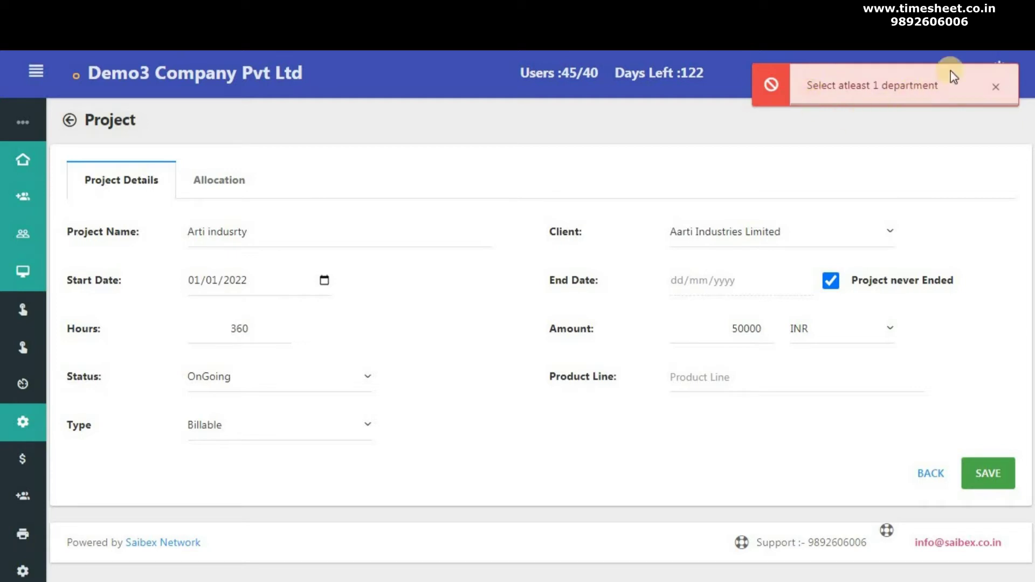
Allocate the AMD-Projects, AMD-Mechanical and AMD-HVAC departments to the project.
click(227, 183)
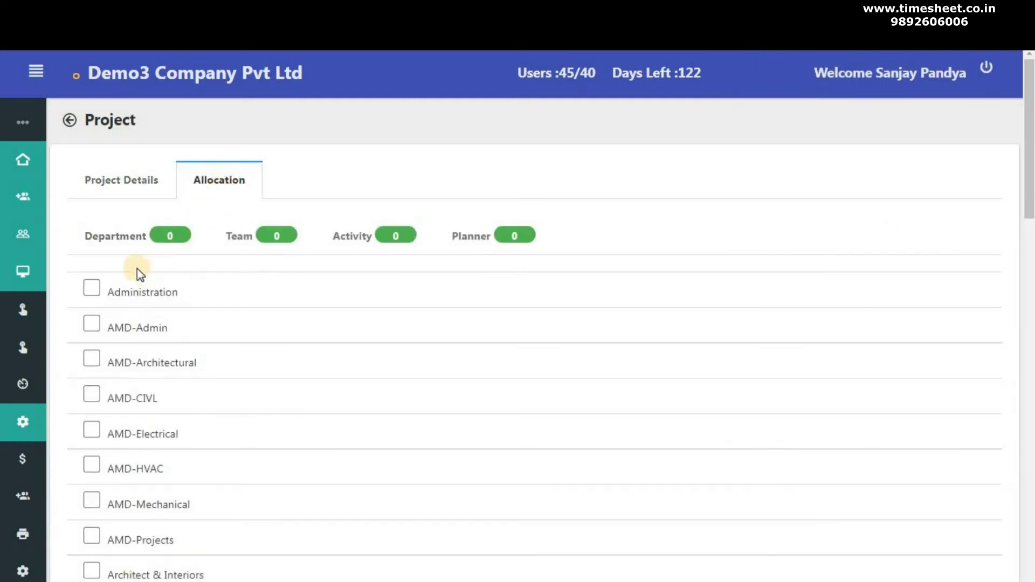
scroll(129, 264, down, 1)
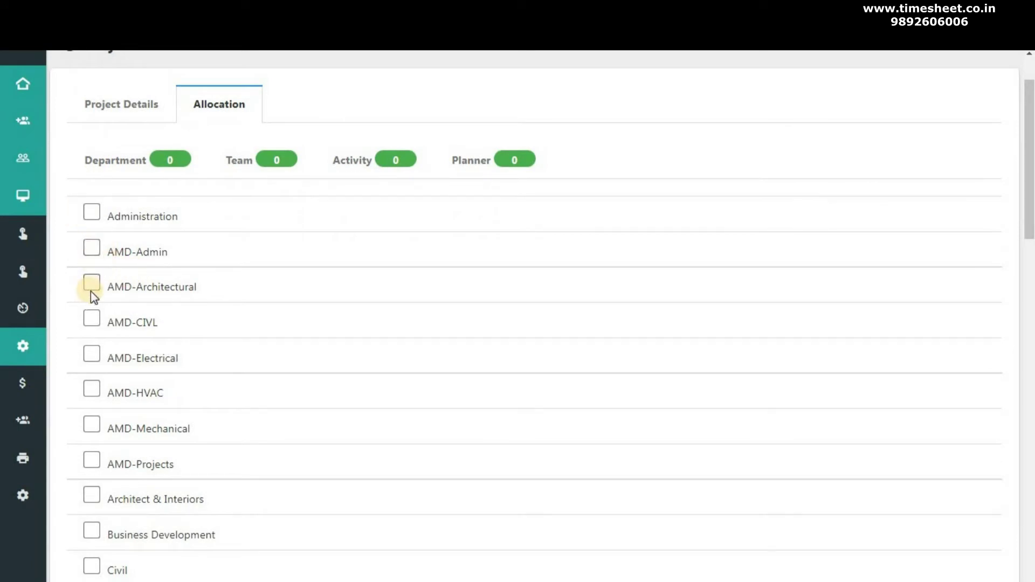
click(93, 462)
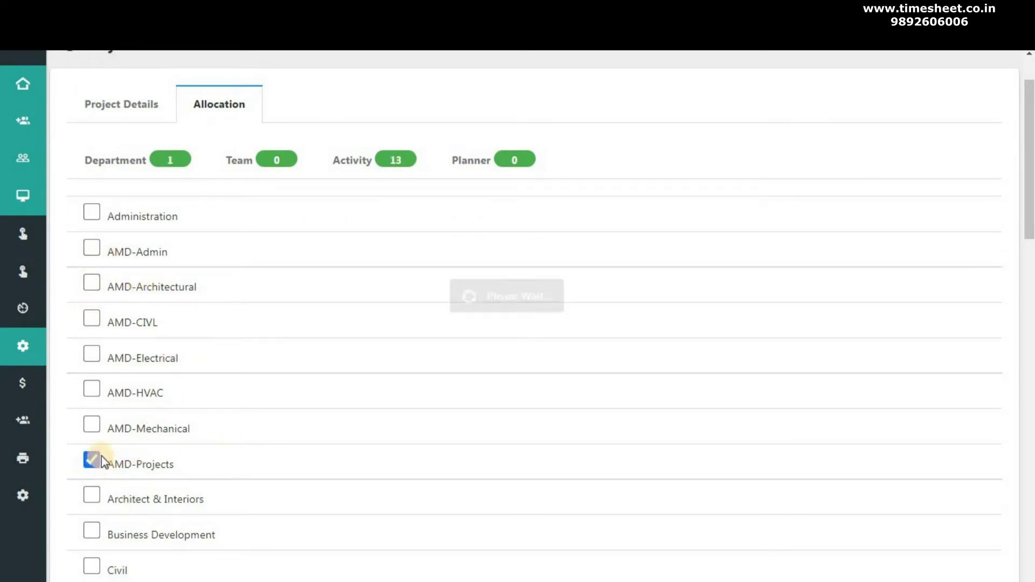
click(93, 425)
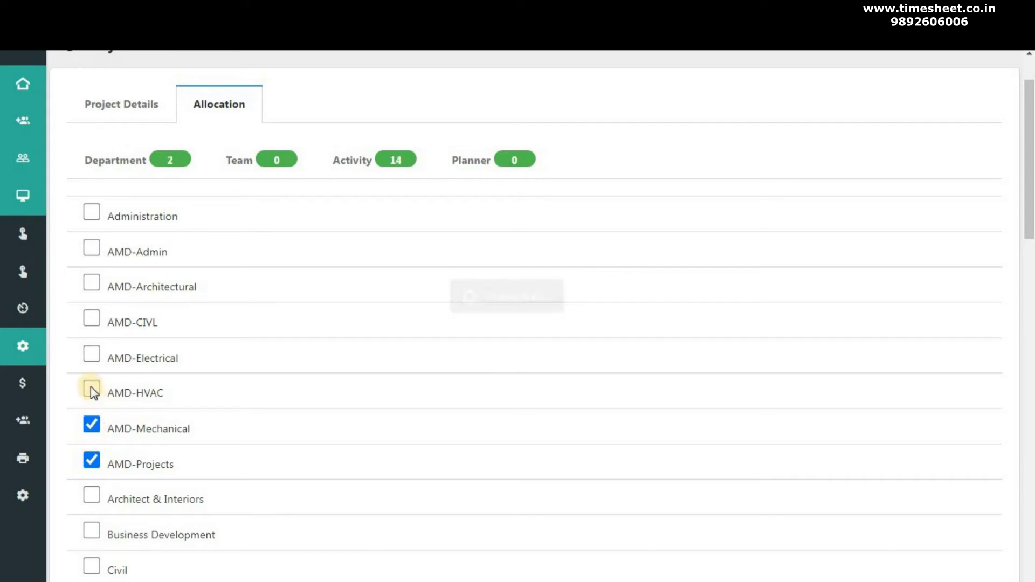
click(92, 389)
click(249, 165)
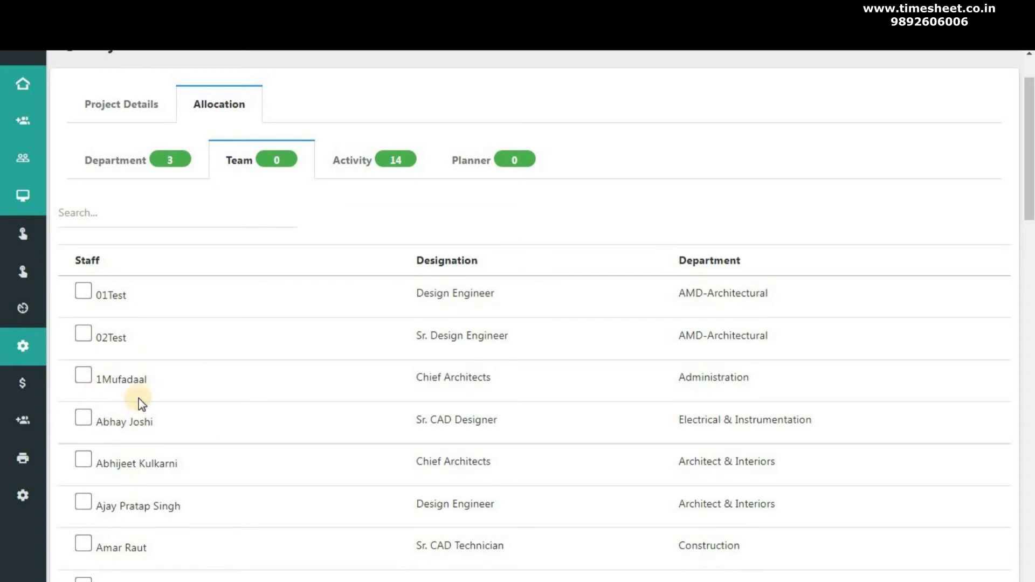
click(85, 379)
click(88, 418)
click(82, 467)
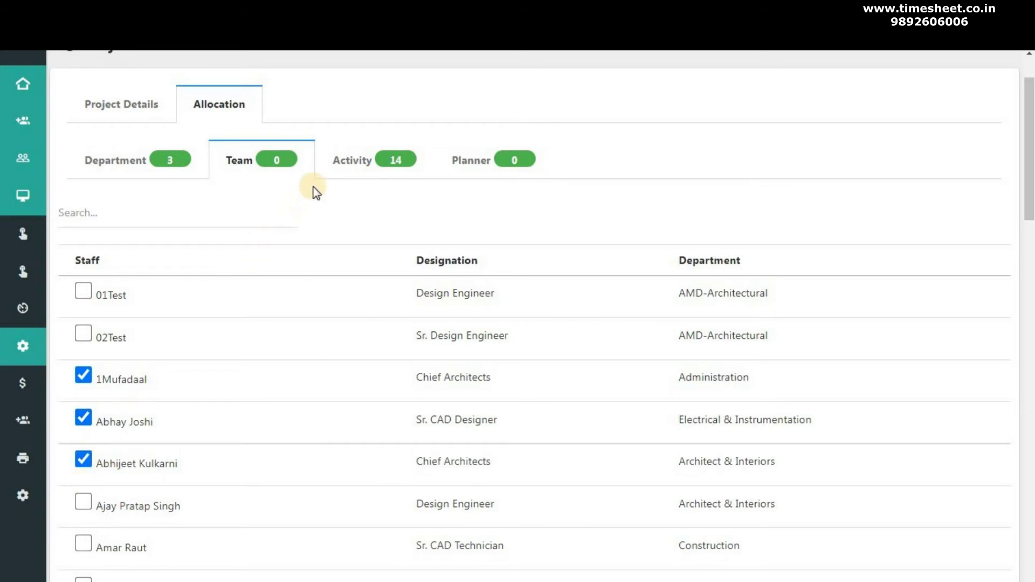
click(330, 176)
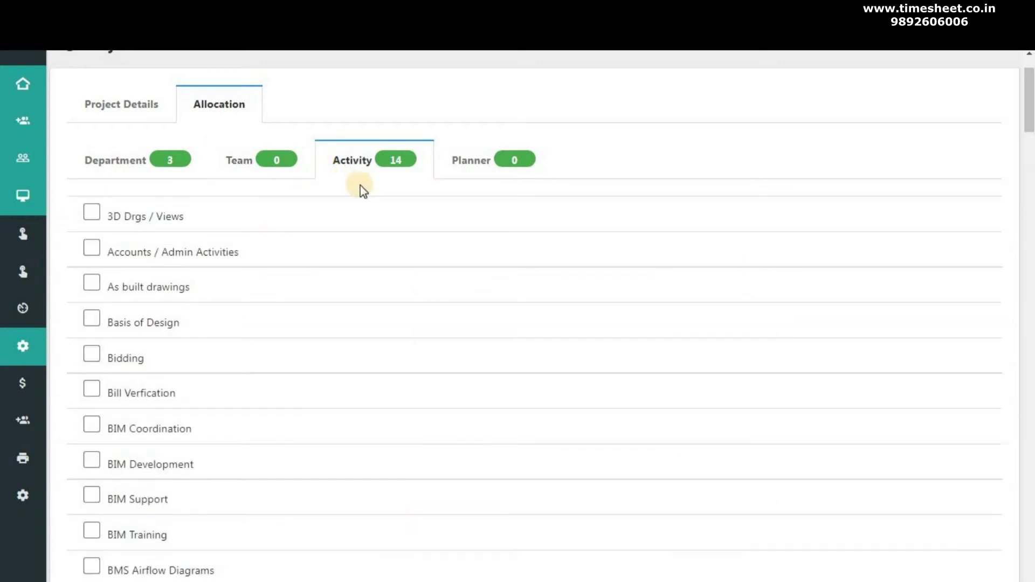
scroll(137, 497, down, 4)
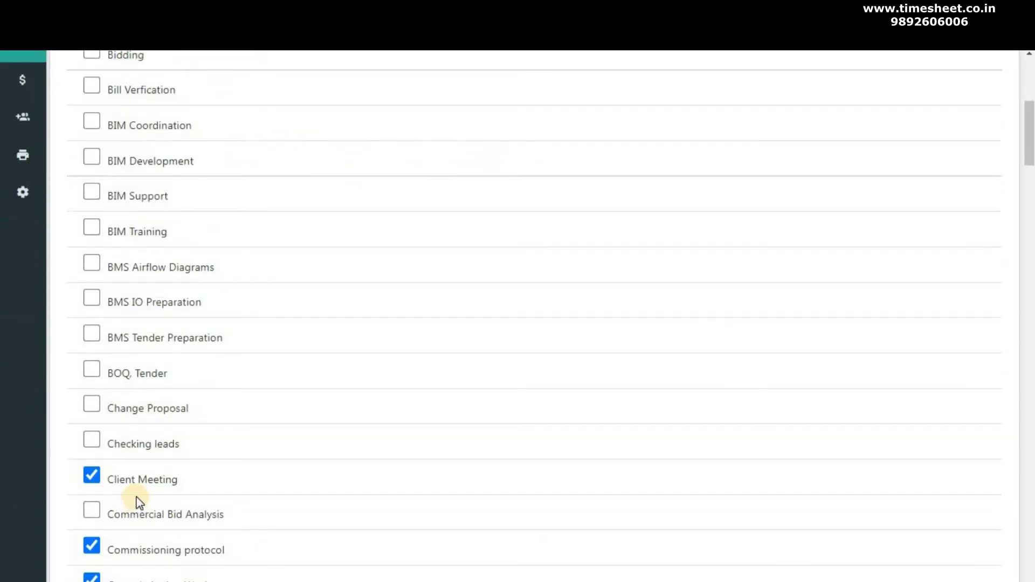
scroll(136, 501, down, 3)
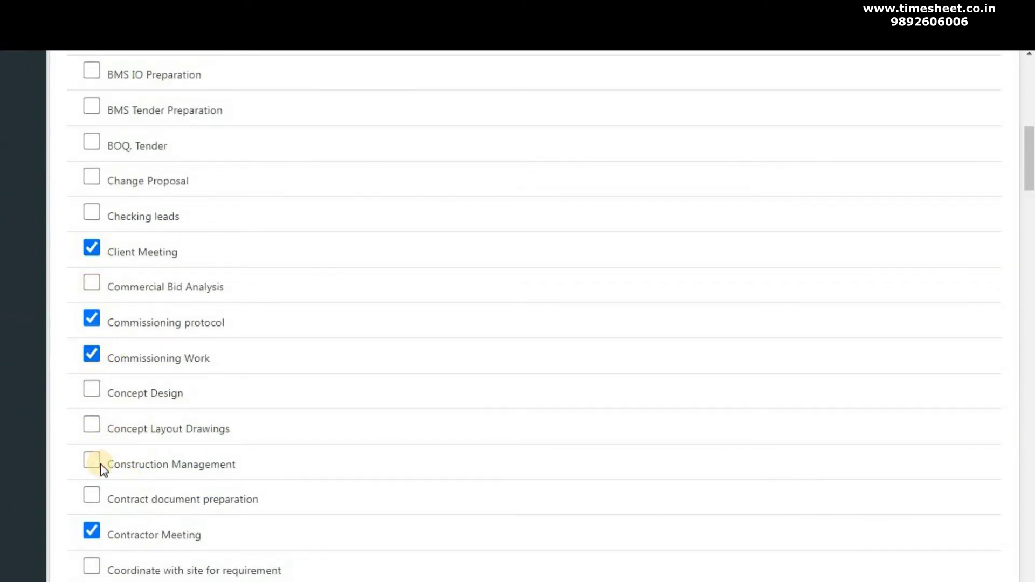
scroll(122, 445, up, 3)
scroll(114, 434, up, 3)
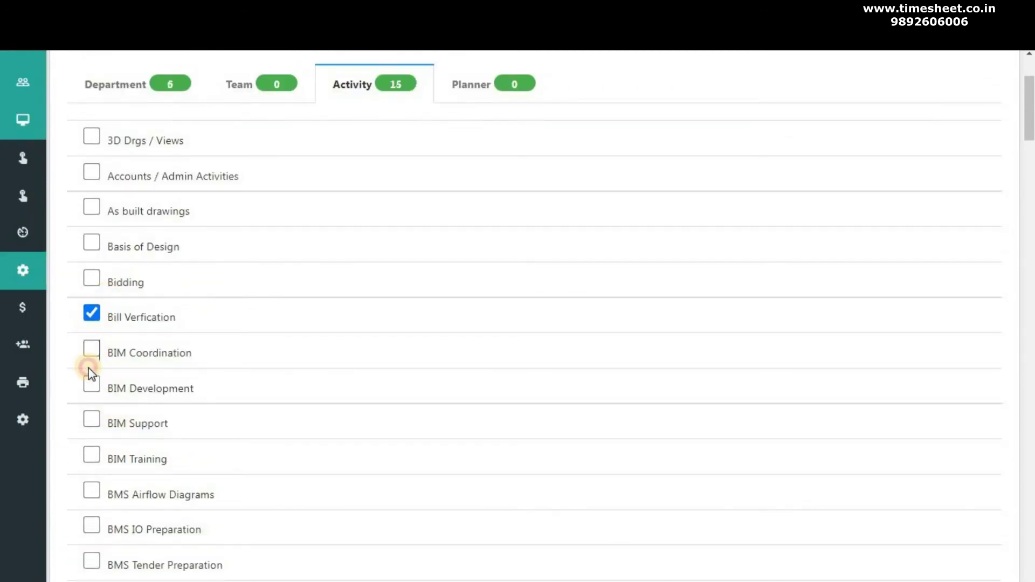
Assign the BIM Coordination and BIM Development activities, then save the Arti indusrty project.
click(88, 350)
click(92, 384)
scroll(255, 336, up, 2)
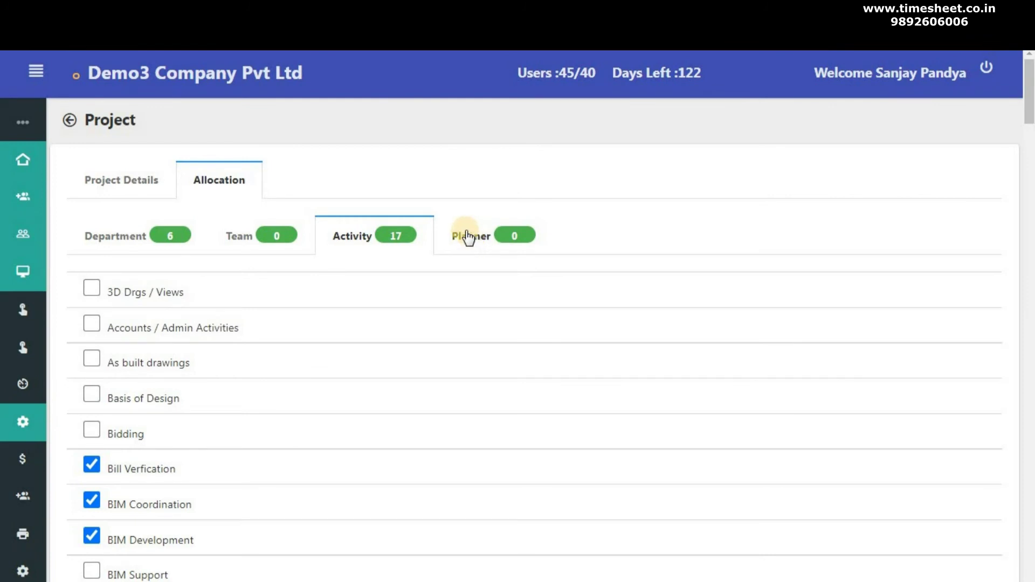
click(97, 237)
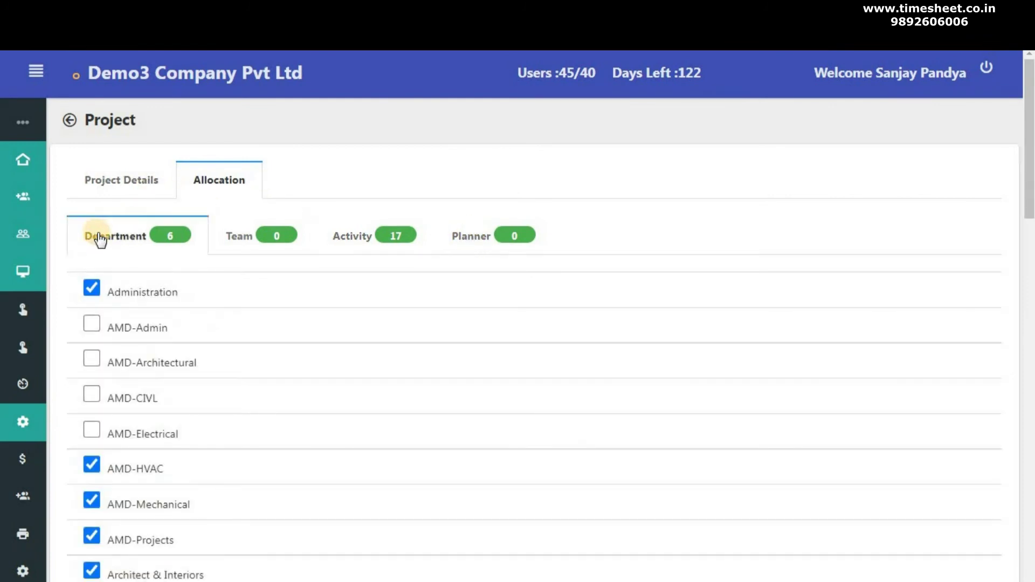
click(121, 188)
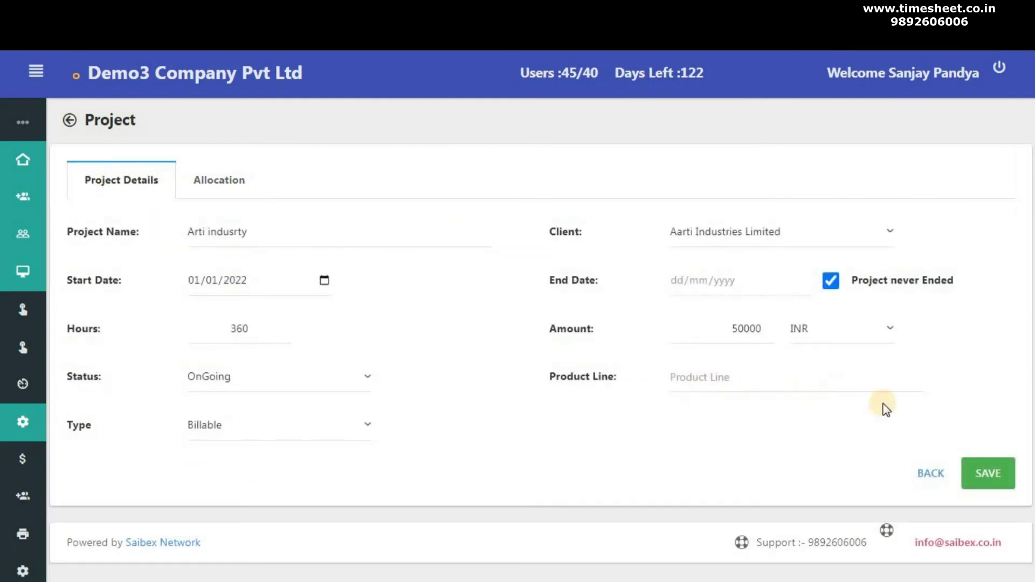
click(990, 477)
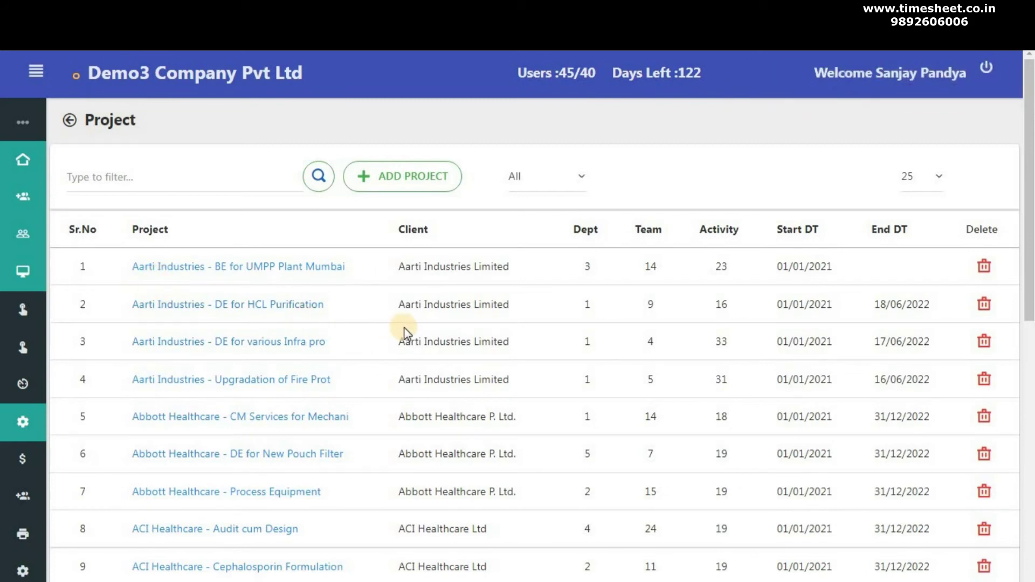
scroll(406, 328, down, 2)
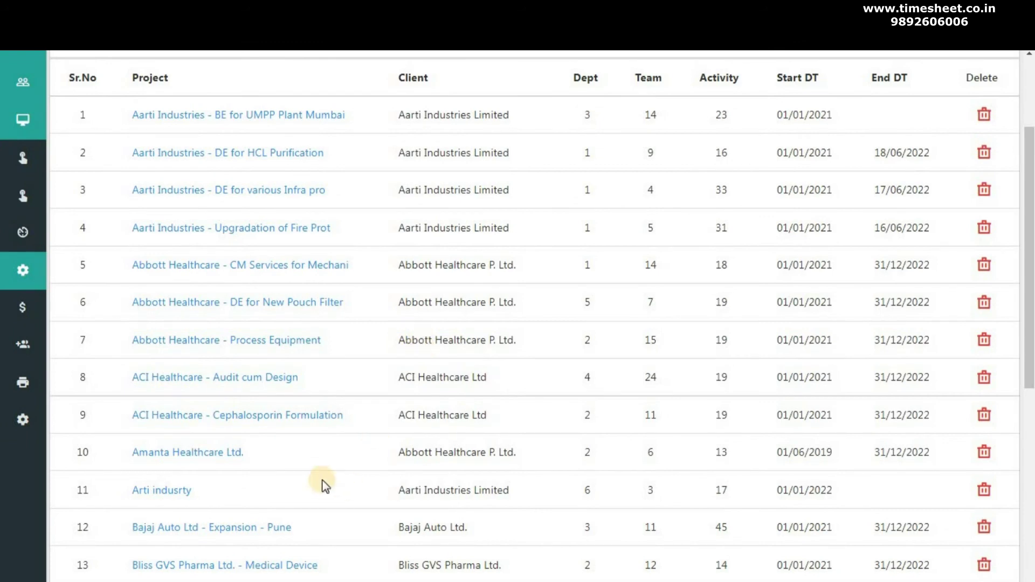
drag(194, 491, 129, 489)
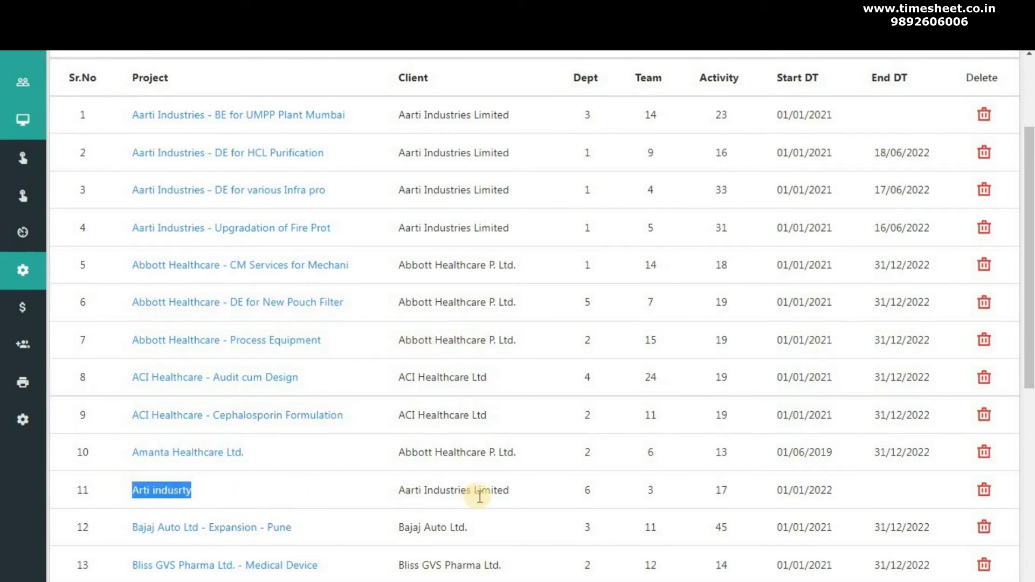
drag(511, 490, 397, 491)
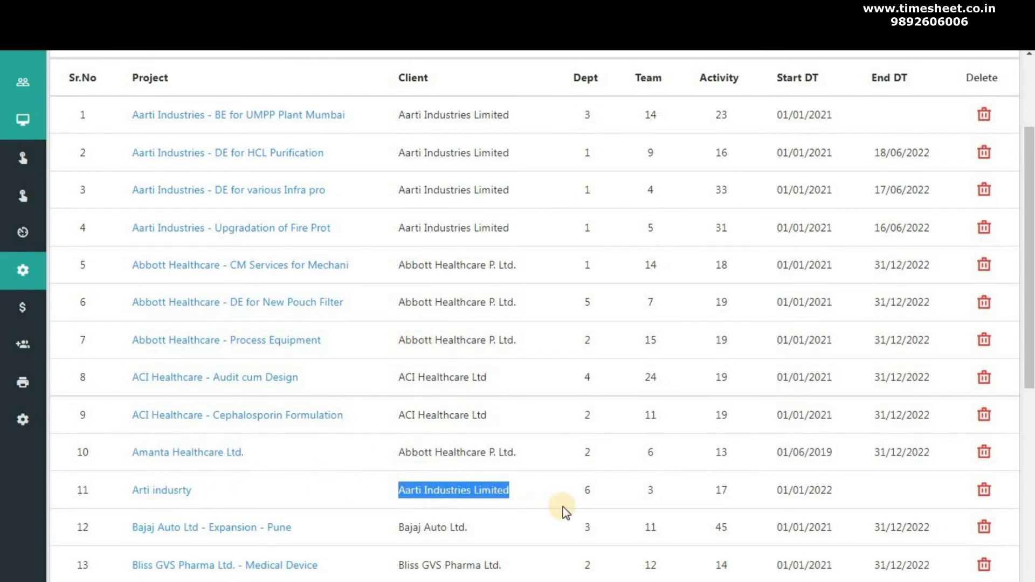
click(590, 494)
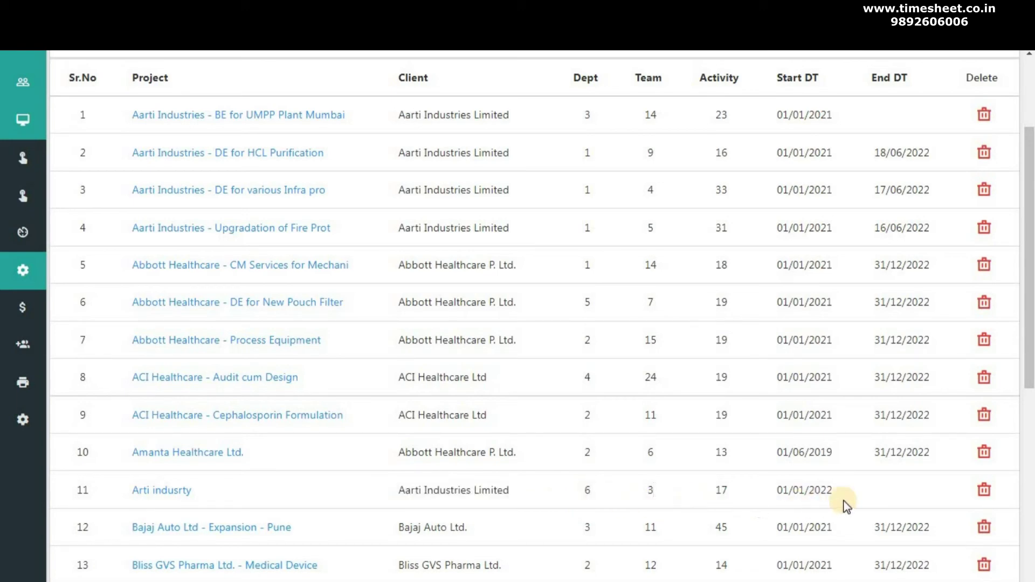
scroll(844, 506, up, 2)
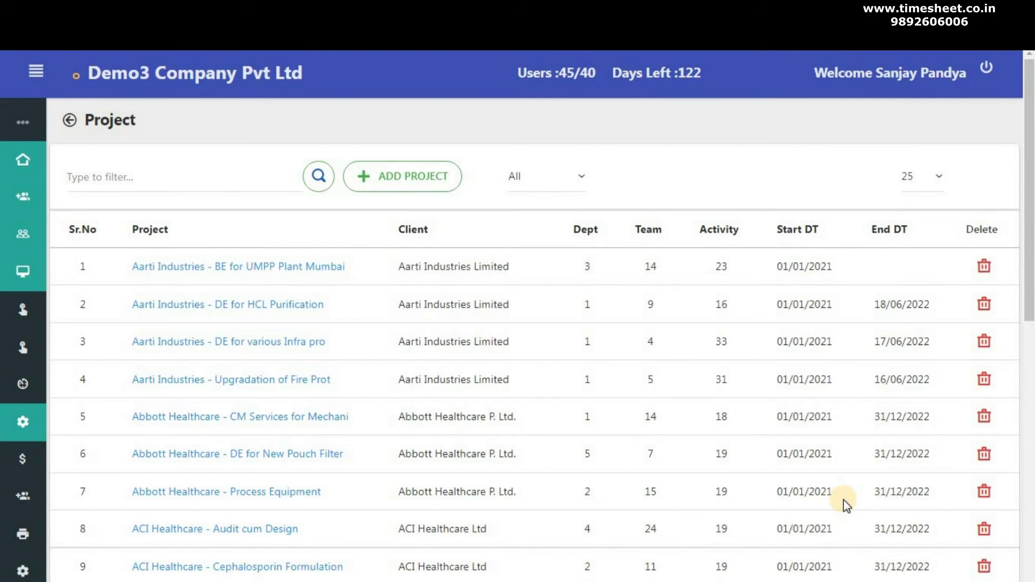